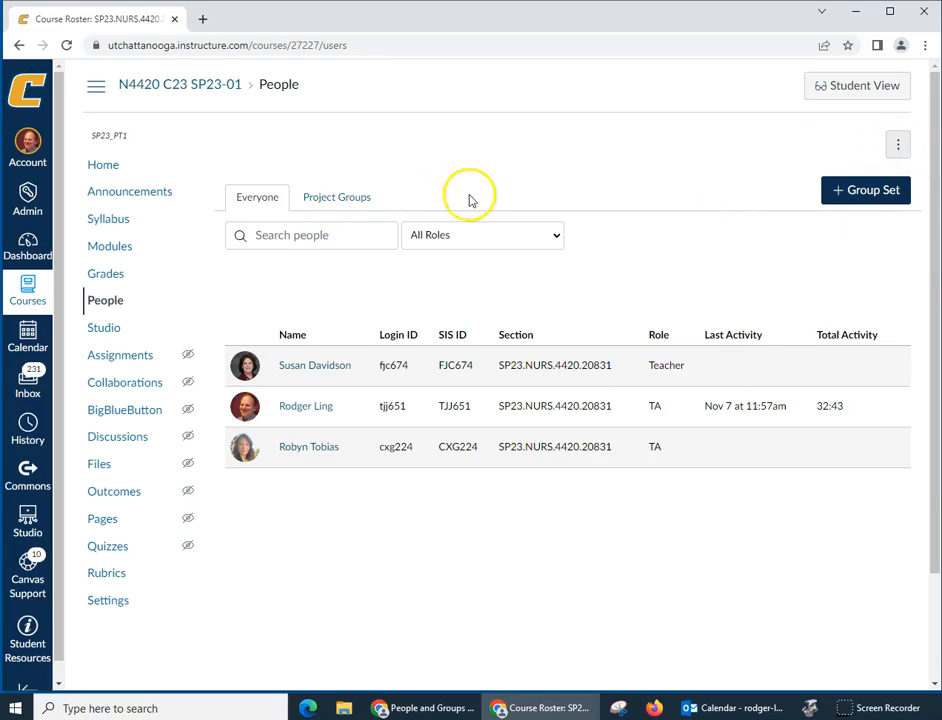
# Step: Delete the Project Groups group set from the course's People area
pyautogui.click(351, 200)
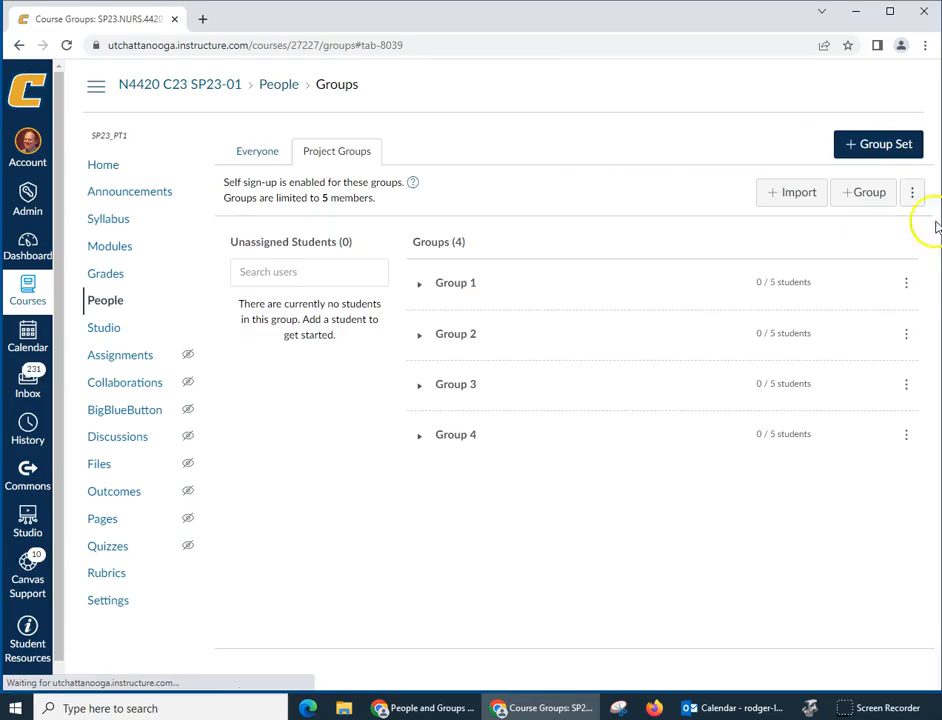
pyautogui.click(914, 198)
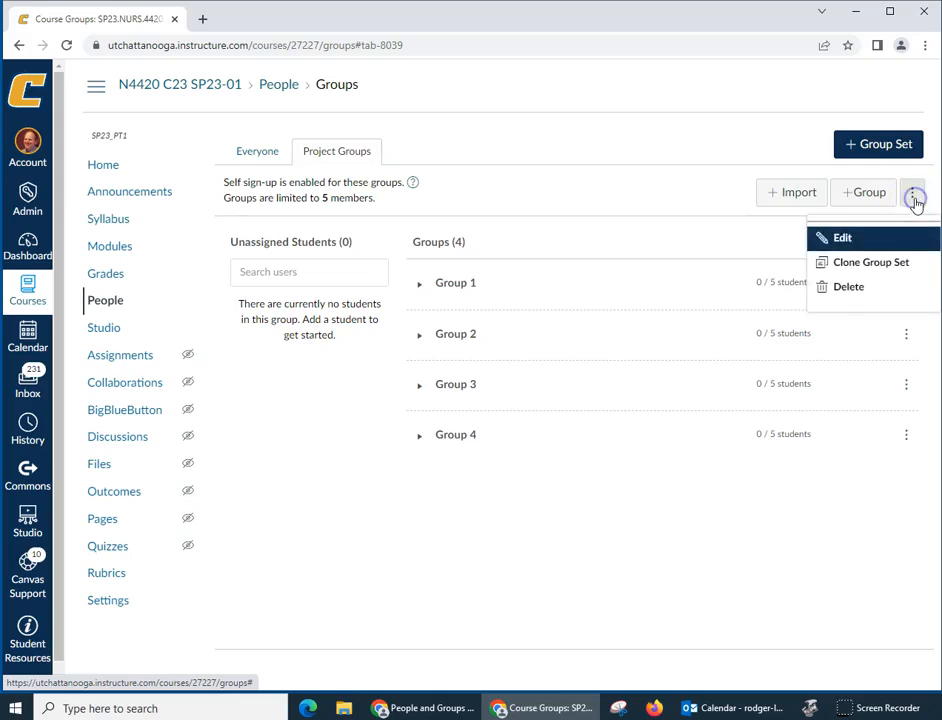
pyautogui.click(862, 288)
pyautogui.click(541, 125)
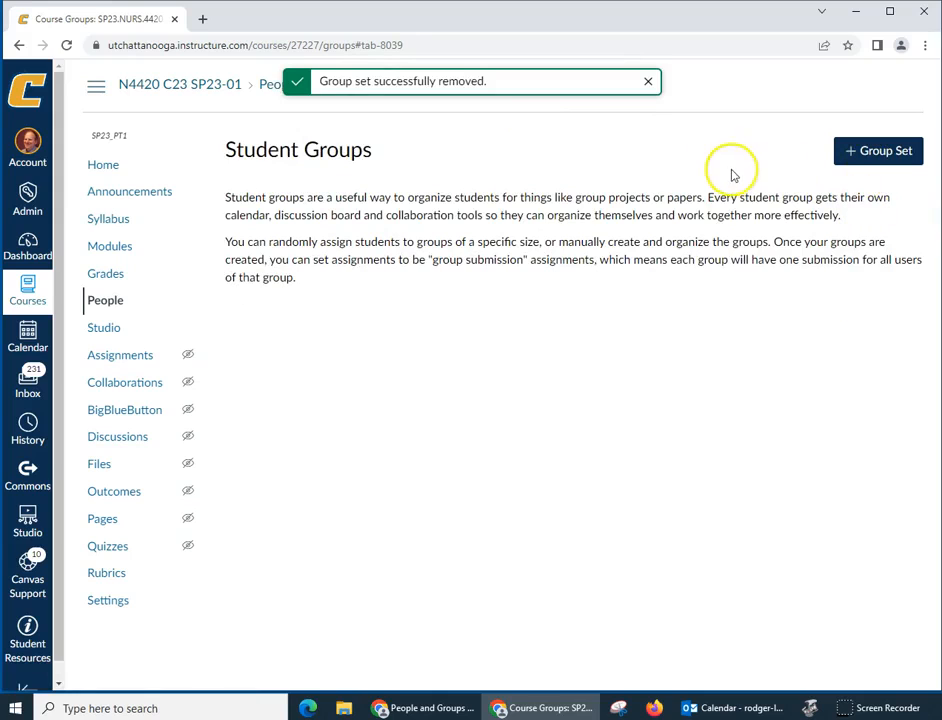
# Step: Create a group set named Groups with self sign-up allowed, 4 groups and a limit of 5 members each
pyautogui.click(879, 153)
pyautogui.click(518, 277)
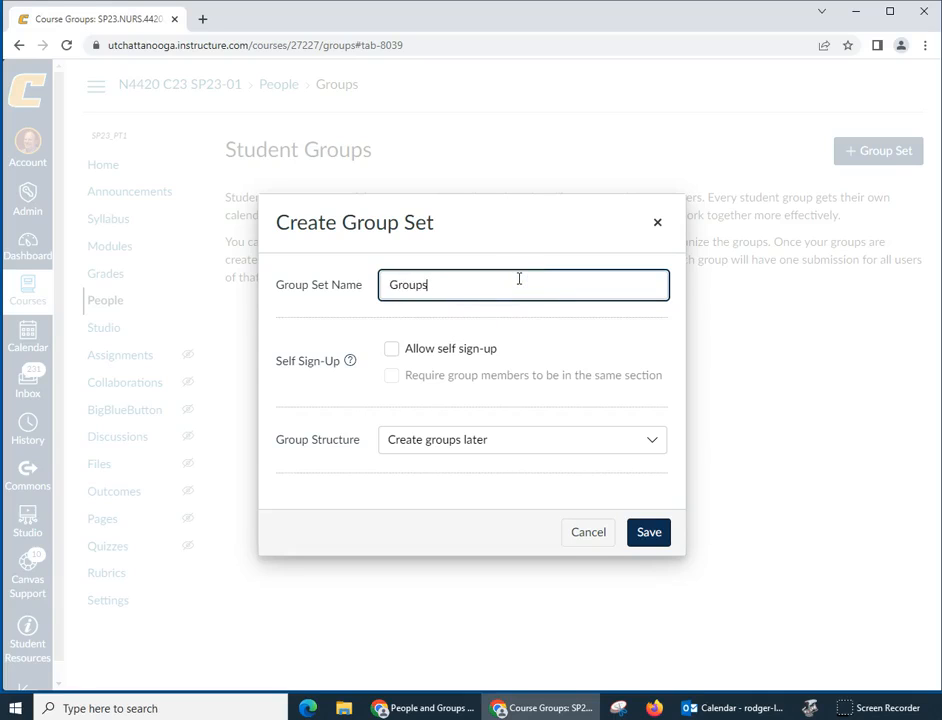
pyautogui.click(391, 350)
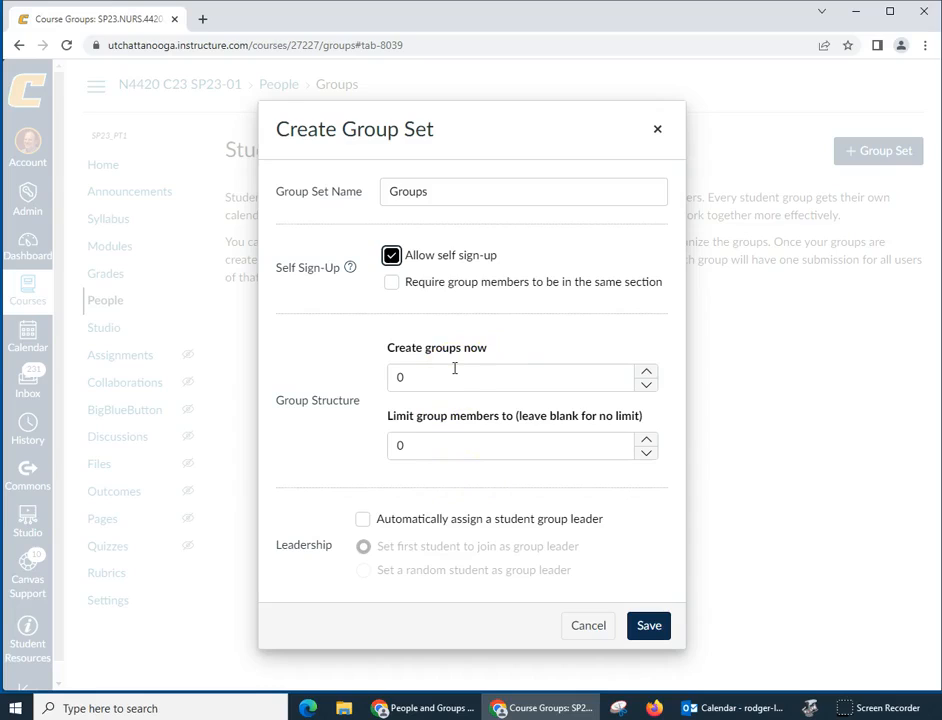
pyautogui.doubleClick(386, 376)
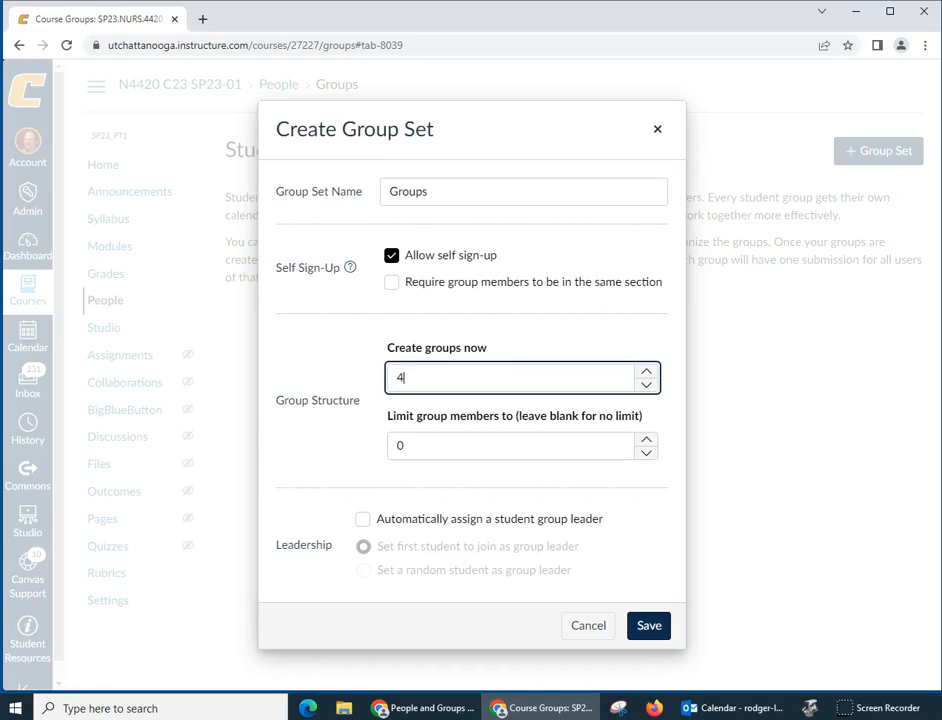
pyautogui.moveTo(434, 446); pyautogui.dragTo(297, 449)
pyautogui.write('5')
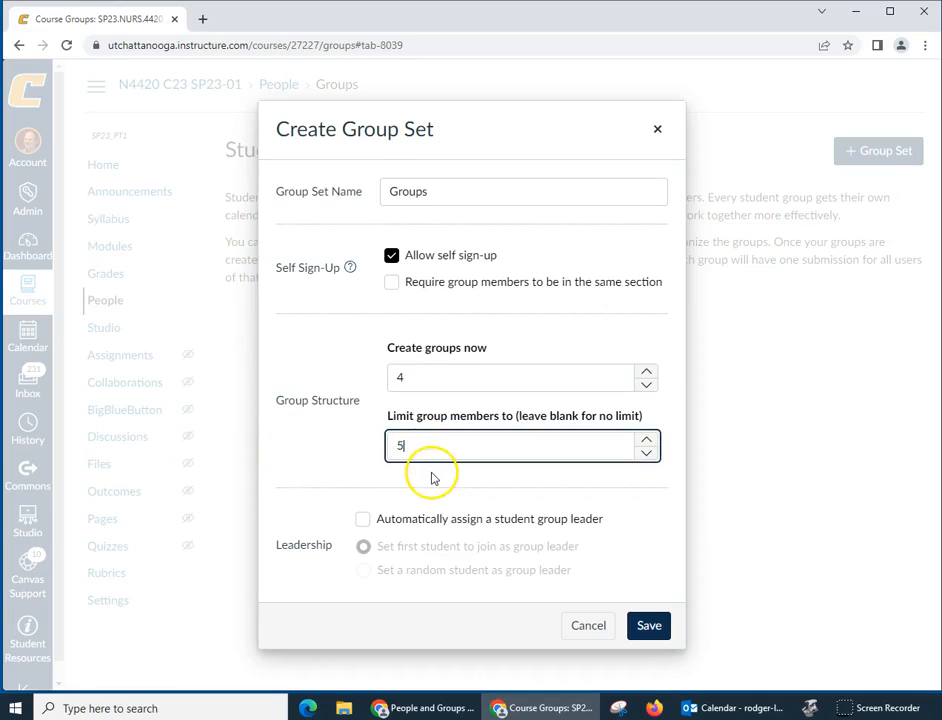
pyautogui.click(645, 626)
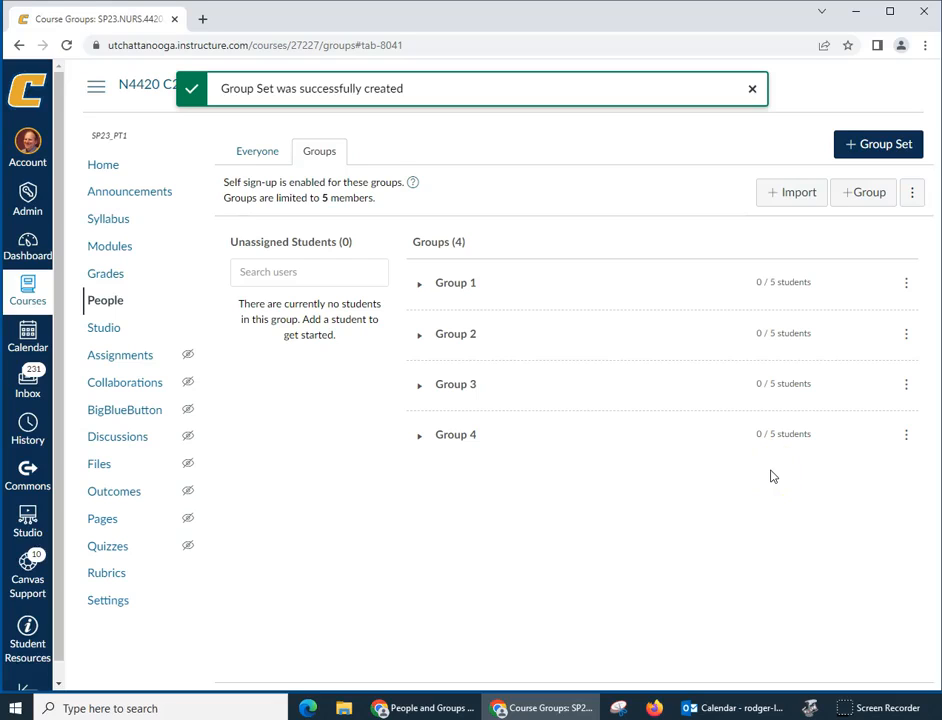
# Step: Open the Week 1 Discussion from the course discussions for editing
pyautogui.click(120, 445)
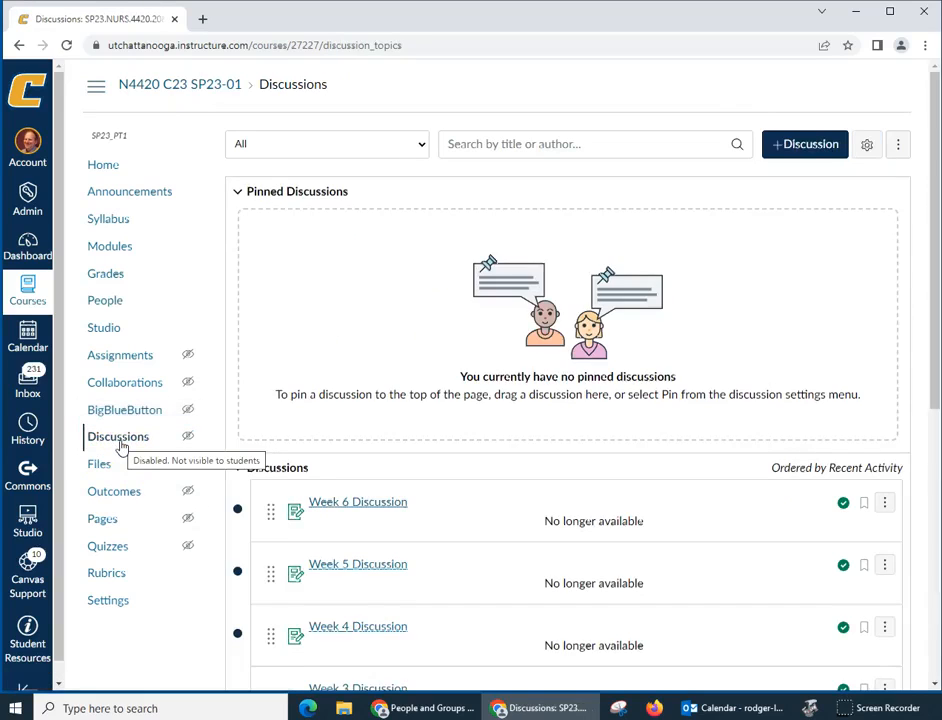
pyautogui.scroll(-5, 736, 414)
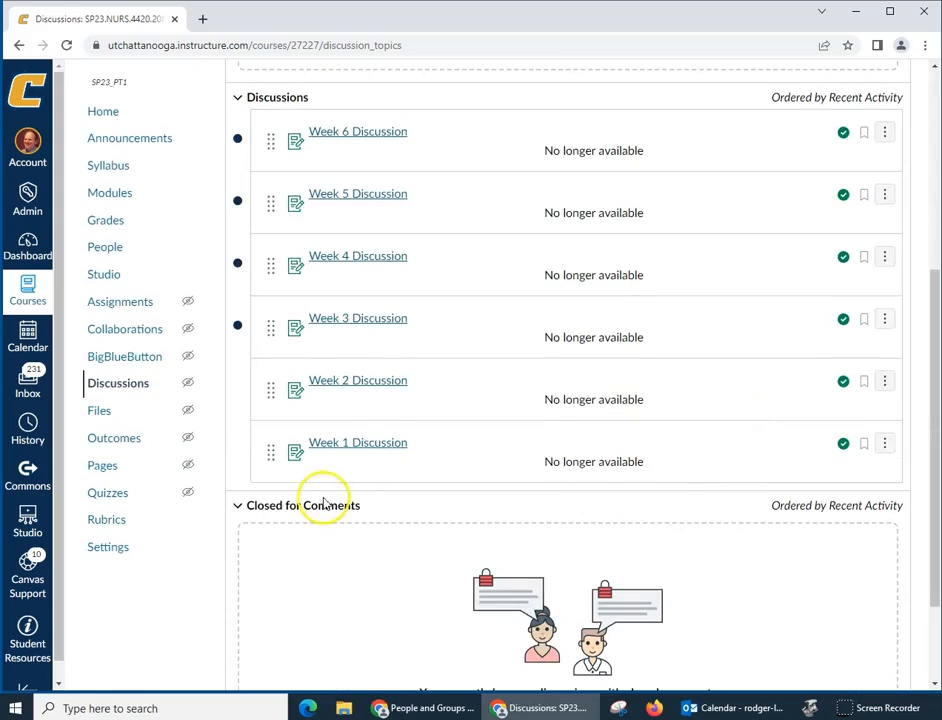
pyautogui.click(362, 444)
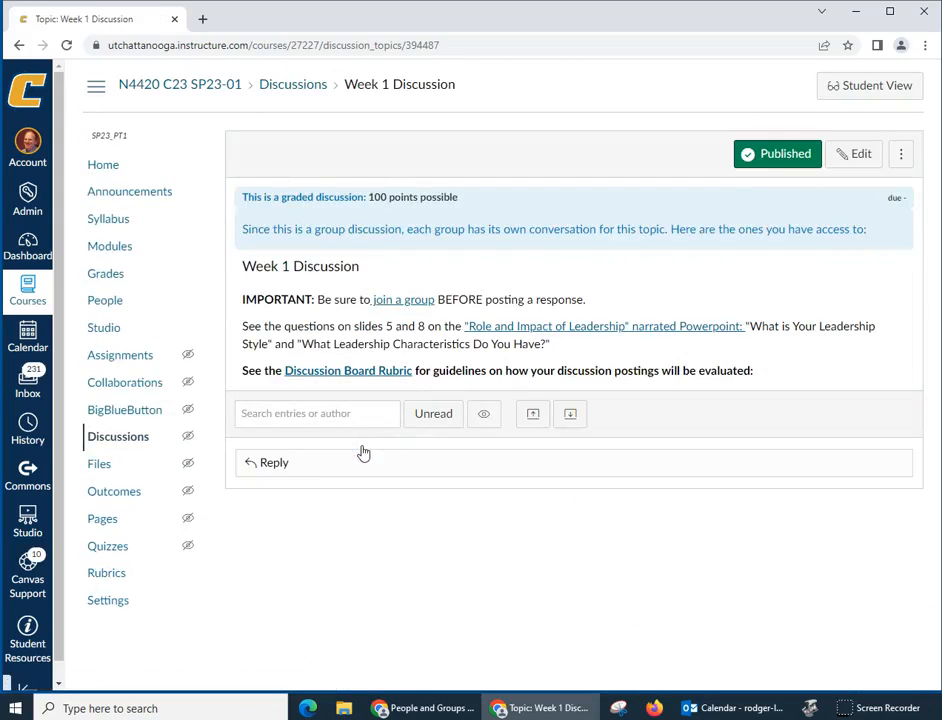
pyautogui.click(857, 156)
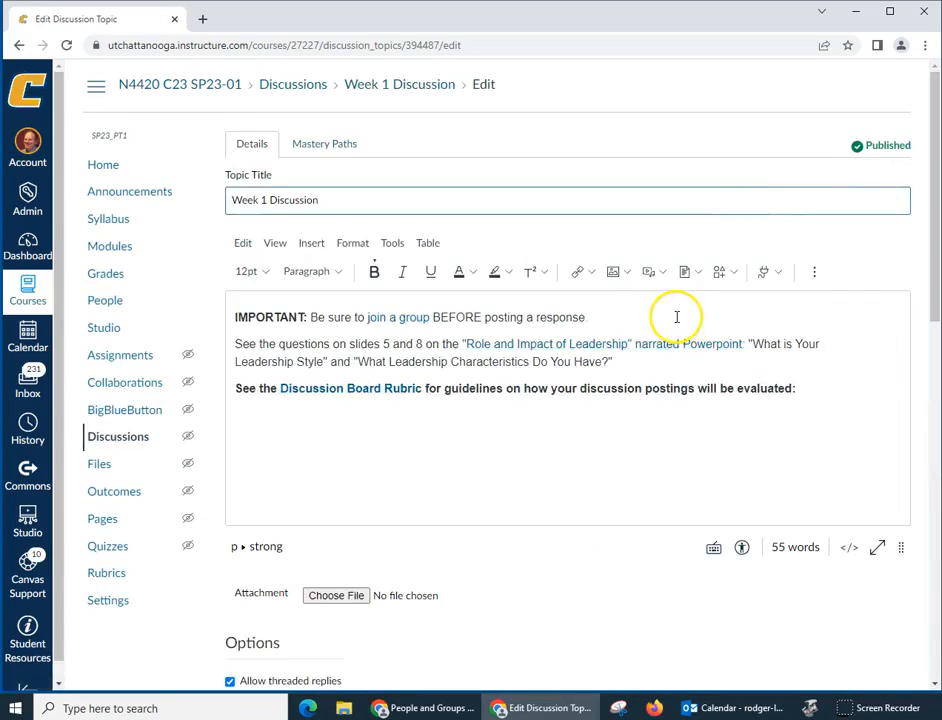
# Step: Assign the Groups group set to the Week 1 group discussion
pyautogui.scroll(-3, 676, 317)
pyautogui.scroll(-3, 676, 317)
pyautogui.scroll(1, 550, 322)
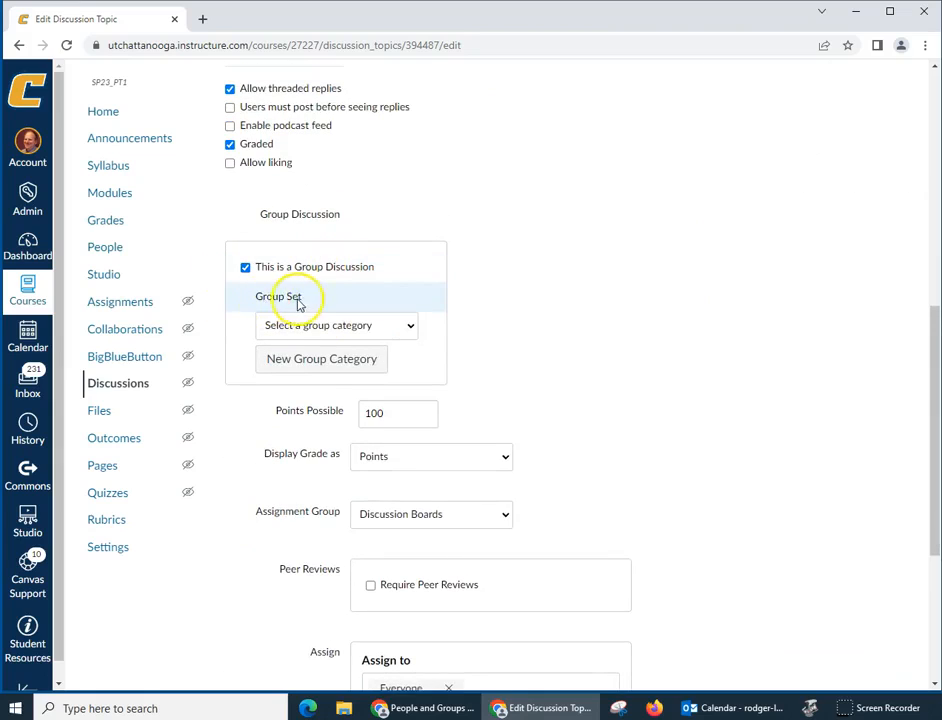
pyautogui.click(410, 328)
pyautogui.click(410, 328)
pyautogui.click(410, 328)
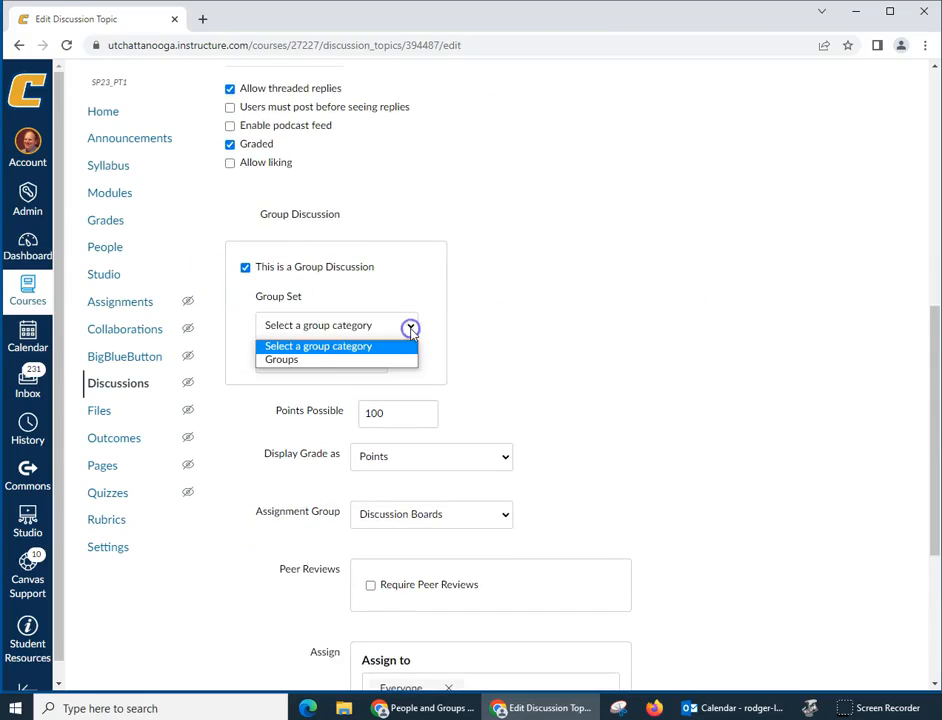
pyautogui.click(280, 361)
# Step: Set the discussion's Available from date to January 8, 2023, 11:59 PM
pyautogui.moveTo(937, 347); pyautogui.dragTo(937, 480)
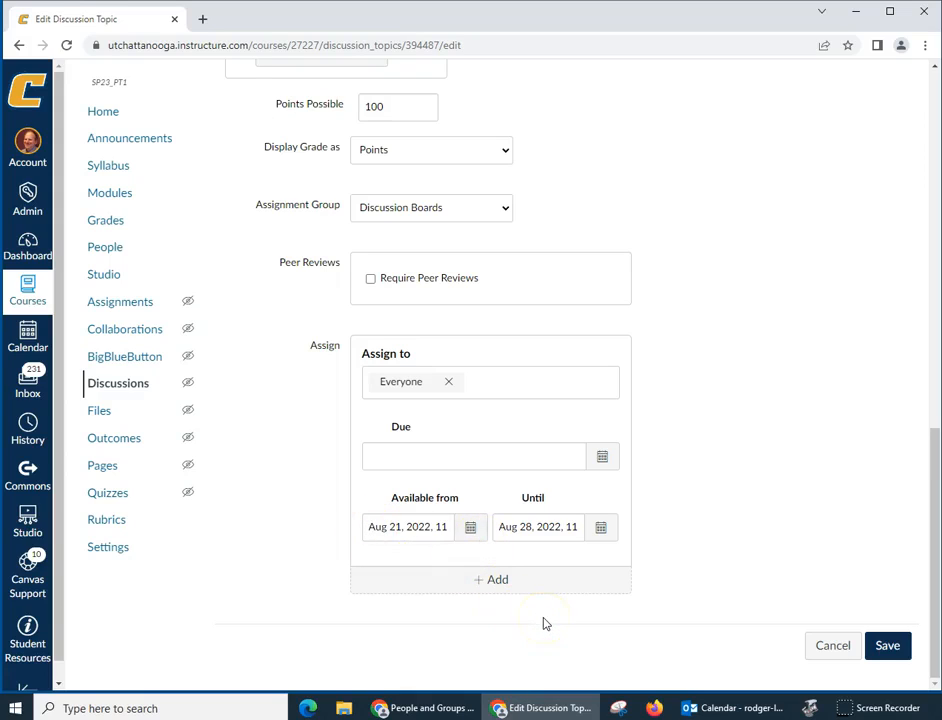
pyautogui.click(472, 527)
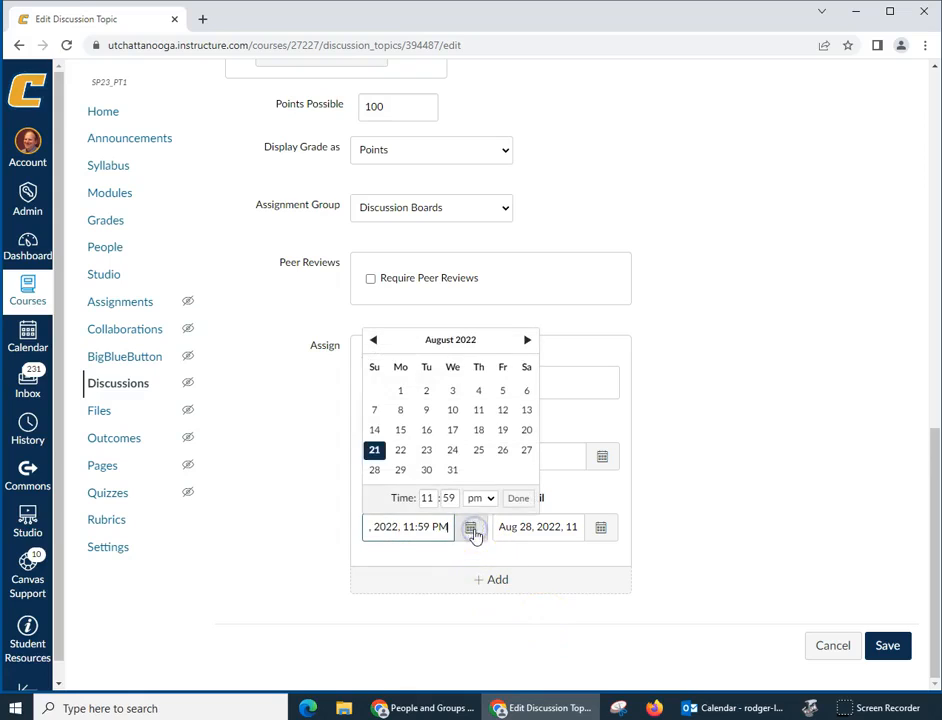
pyautogui.click(527, 341)
pyautogui.click(527, 341)
pyautogui.click(527, 341)
pyautogui.click(527, 341)
pyautogui.click(527, 341)
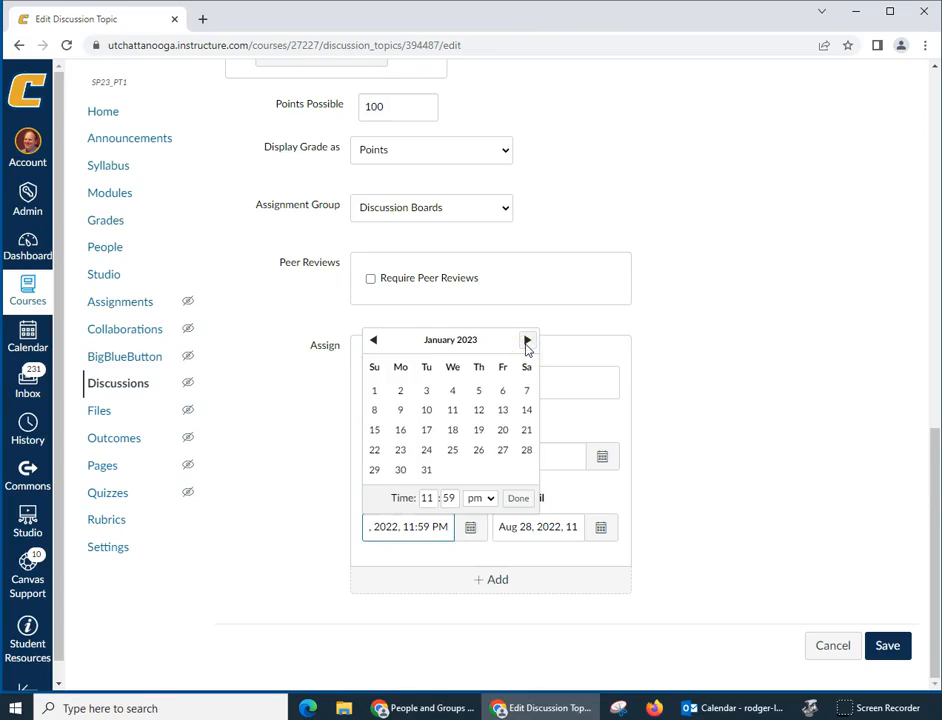
pyautogui.click(374, 411)
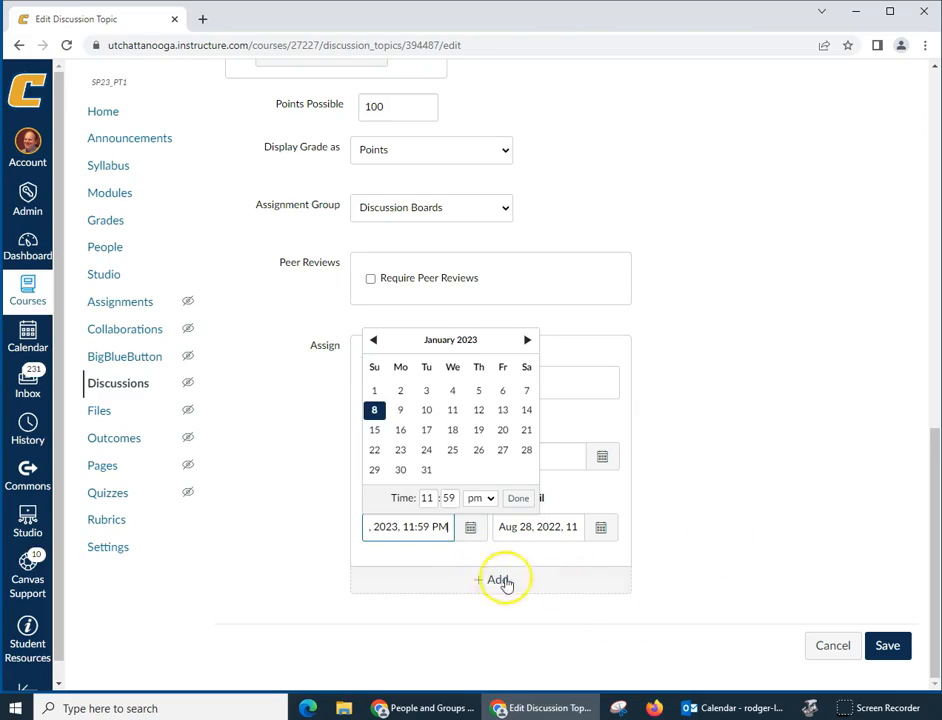
# Step: Set the discussion's Until date to January 15, 2023, 11:59 PM and save the discussion
pyautogui.click(553, 524)
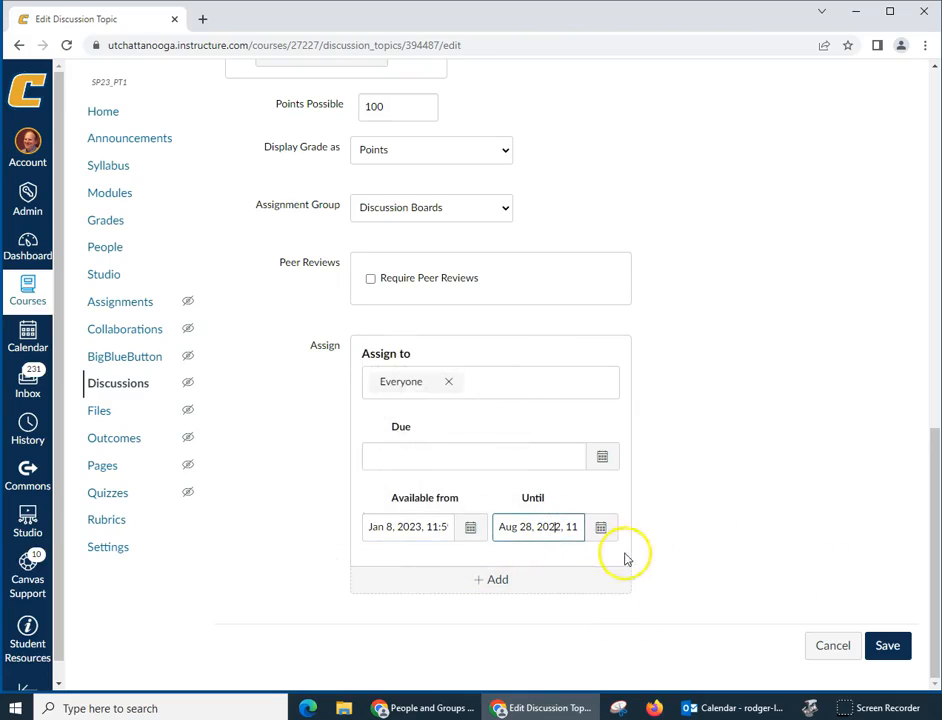
pyautogui.click(604, 528)
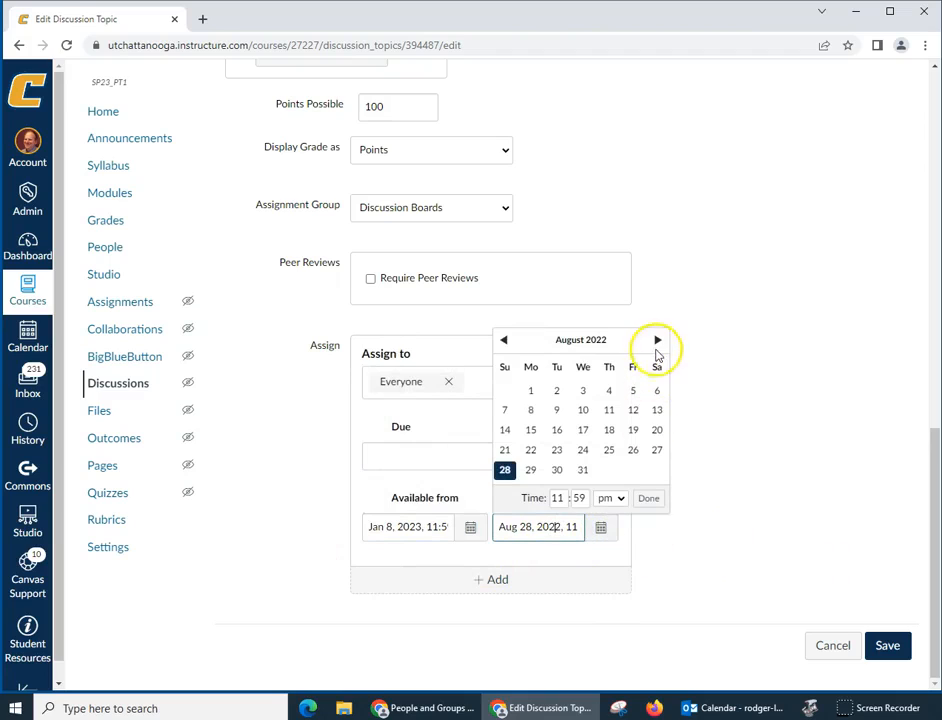
pyautogui.click(657, 342)
pyautogui.click(657, 342)
pyautogui.click(657, 342)
pyautogui.click(657, 342)
pyautogui.click(657, 342)
pyautogui.click(657, 342)
pyautogui.click(657, 342)
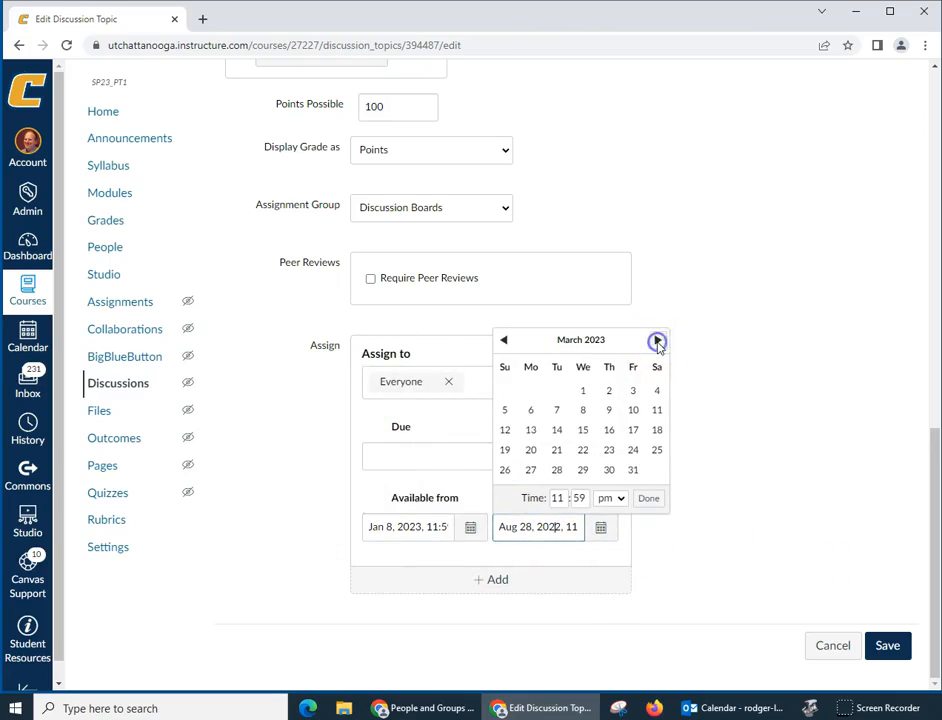
pyautogui.click(504, 342)
pyautogui.click(504, 342)
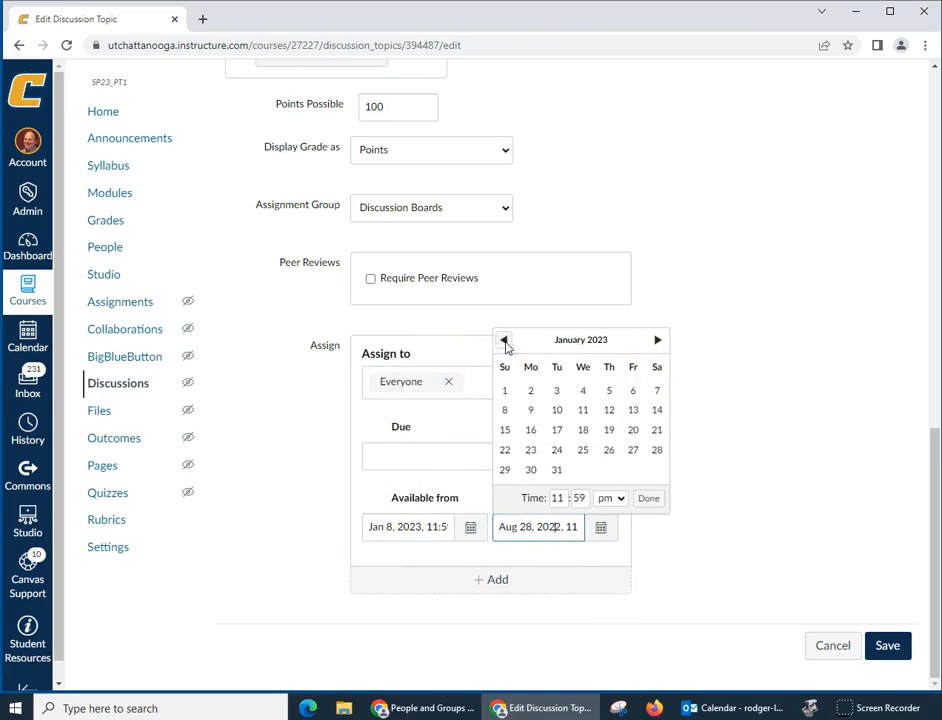
pyautogui.click(505, 432)
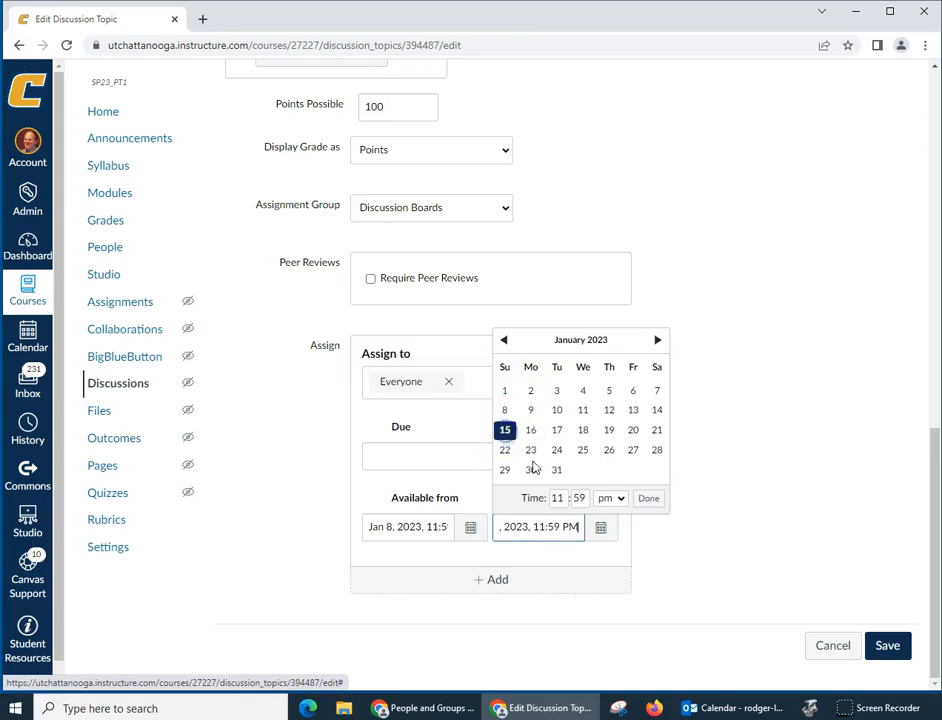
pyautogui.click(650, 498)
pyautogui.click(885, 648)
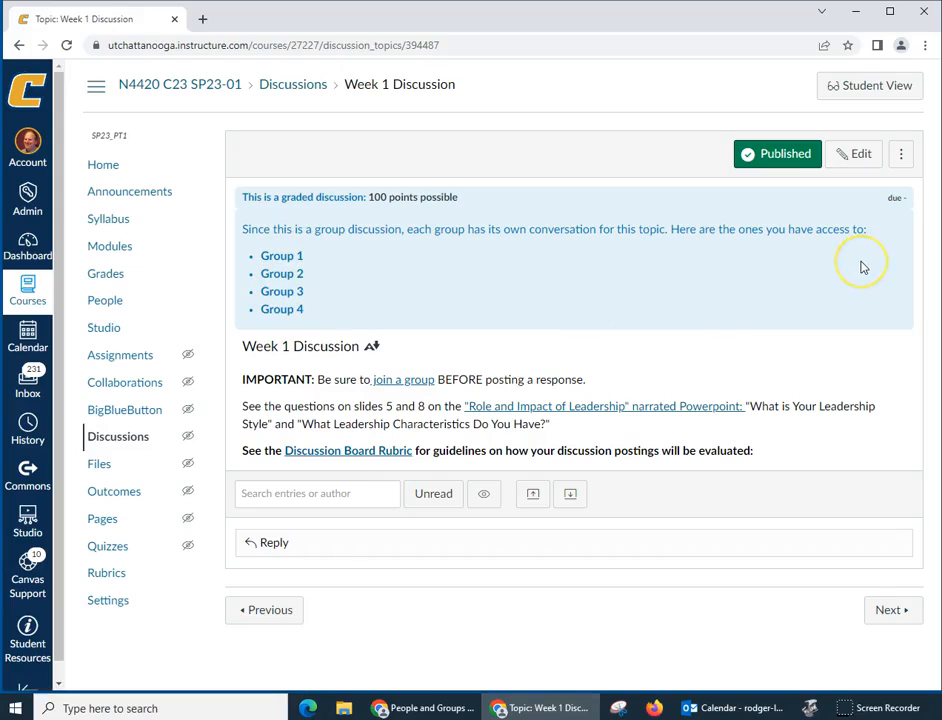
# Step: Open the course's assignments list and review the availability and due dates of the discussions and reflections
pyautogui.click(855, 160)
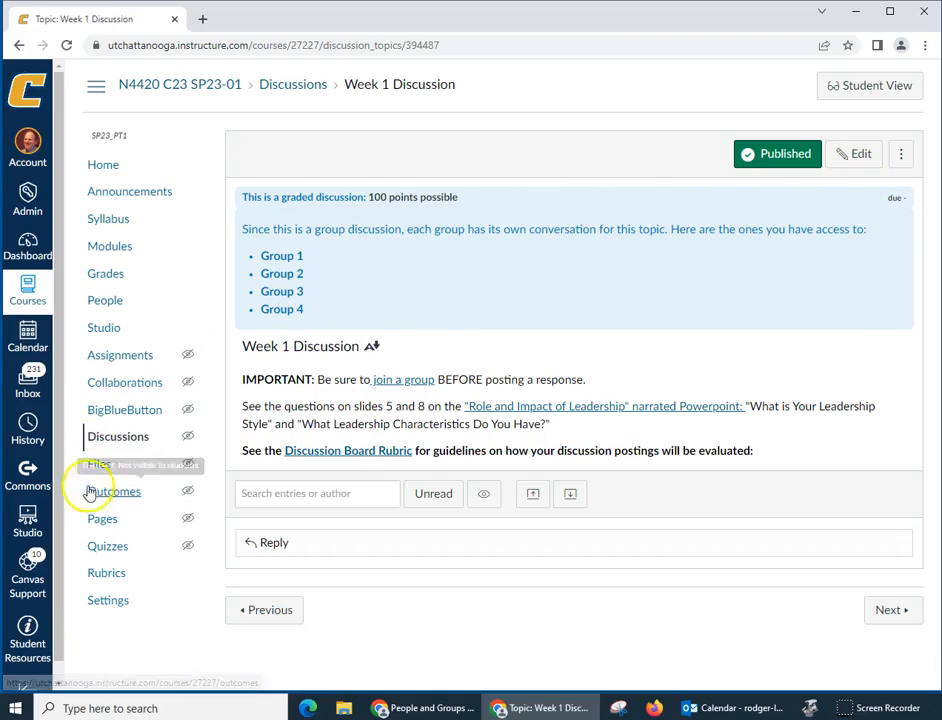
pyautogui.click(119, 358)
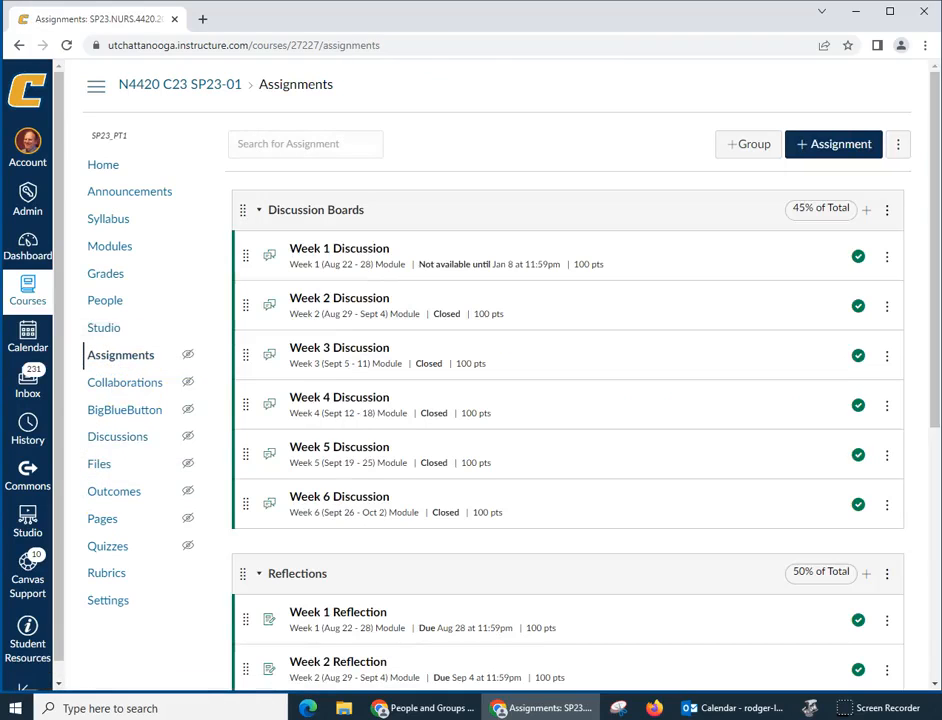
pyautogui.moveTo(931, 105)
pyautogui.mouseDown()
pyautogui.moveTo(933, 368)
pyautogui.moveTo(933, 112)
pyautogui.mouseUp()
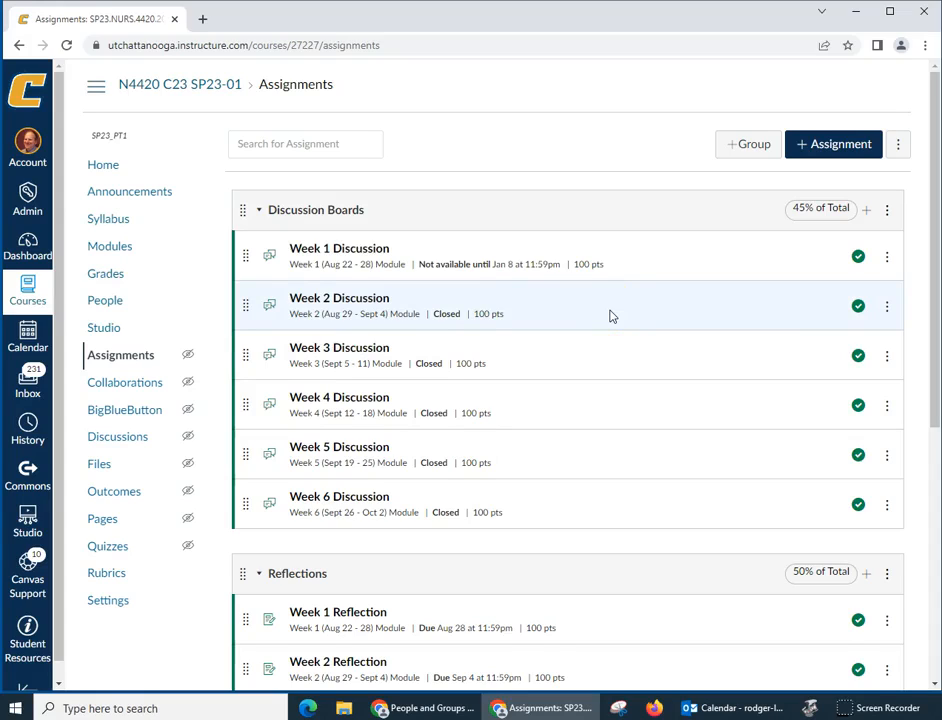
pyautogui.moveTo(930, 122); pyautogui.dragTo(938, 152)
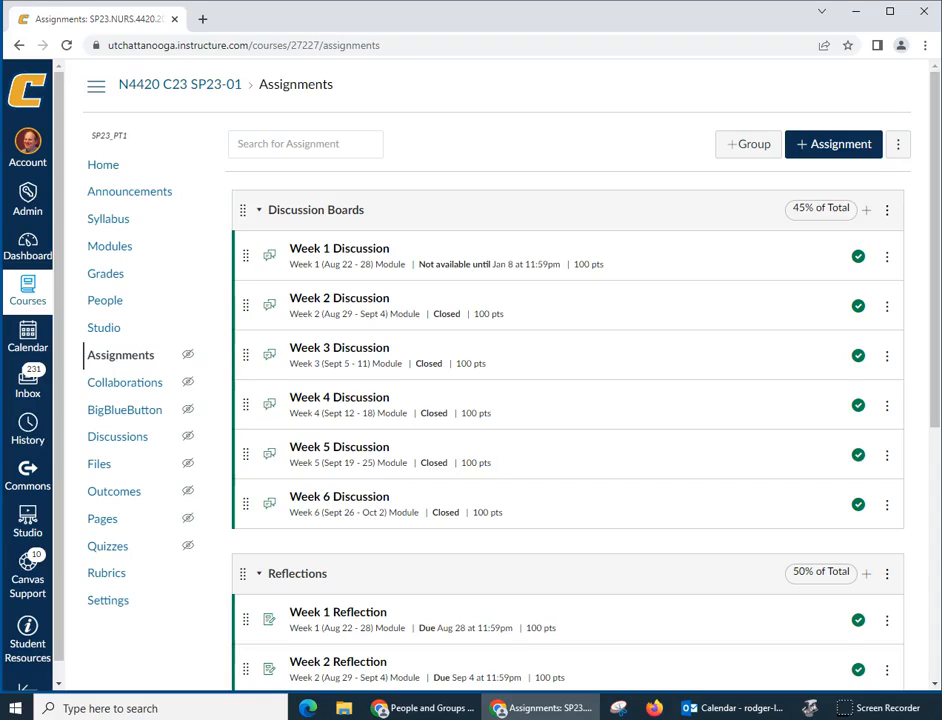
pyautogui.moveTo(936, 158)
pyautogui.mouseDown()
pyautogui.moveTo(922, 498)
pyautogui.moveTo(938, 152)
pyautogui.mouseUp()
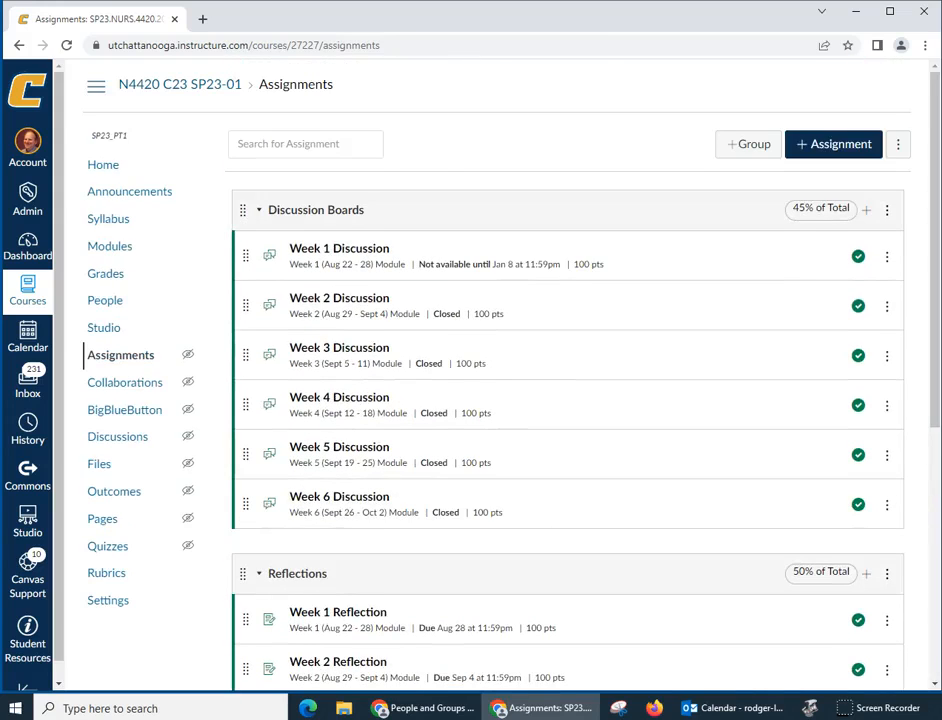